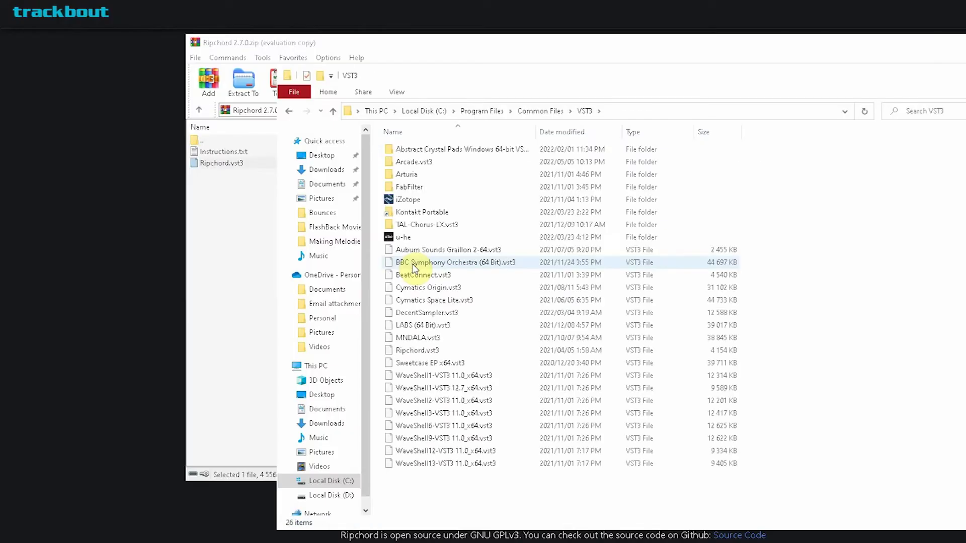
# - Extract Ripchord.vst3 from the WinRAR archive into the Common Files VST3 folder
pyautogui.click(219, 164)
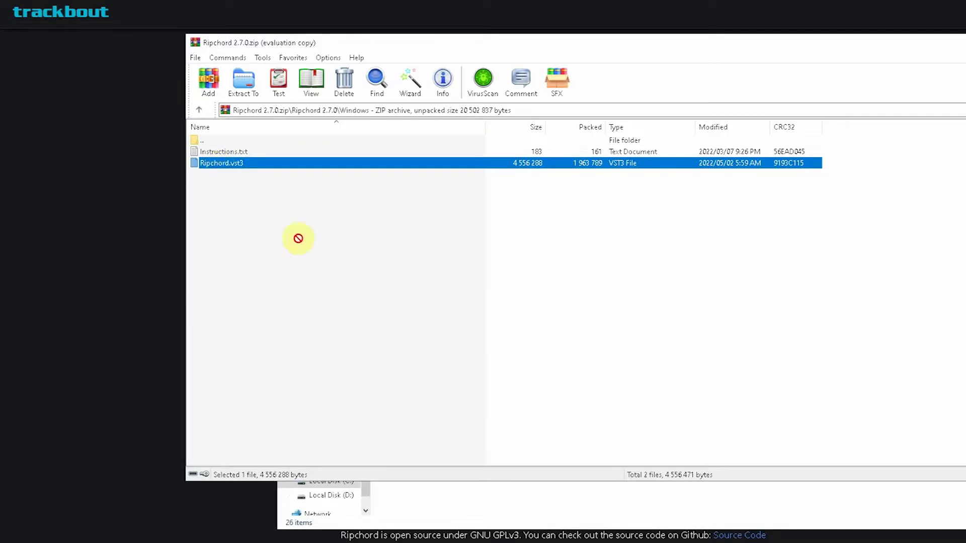
pyautogui.moveTo(542, 513); pyautogui.dragTo(541, 513)
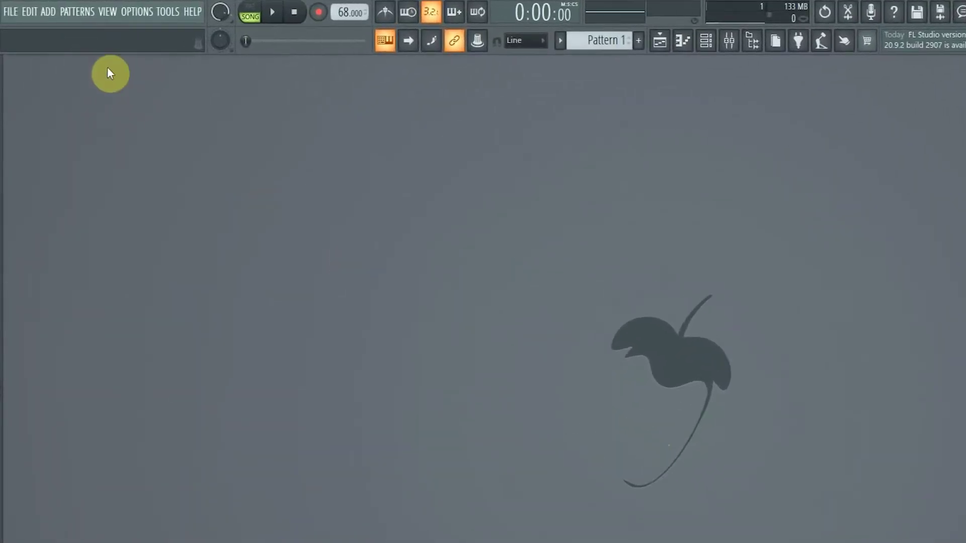
# - Rescan plugins in the plugin manager, find 'ripchord' and load the Trackbout Ripchord VST3
pyautogui.click(42, 11)
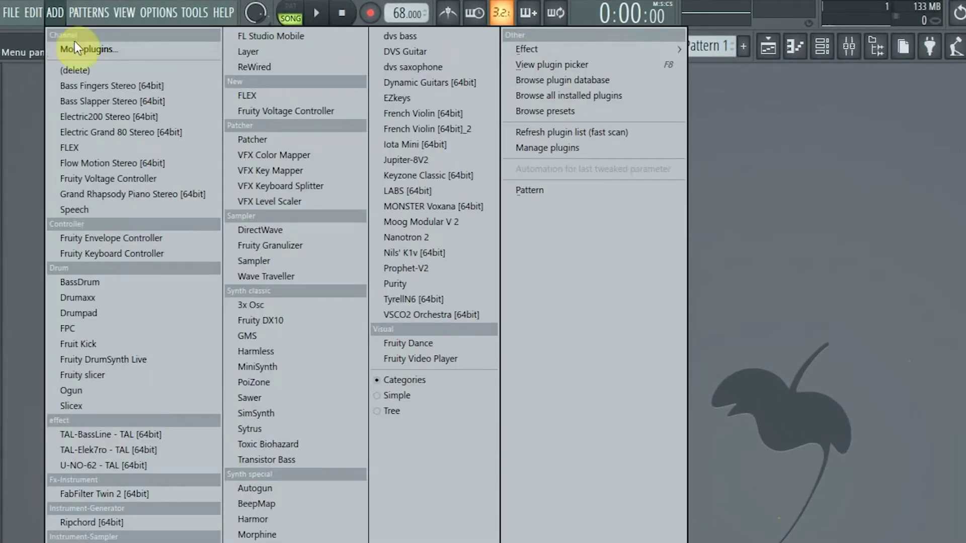
pyautogui.click(90, 50)
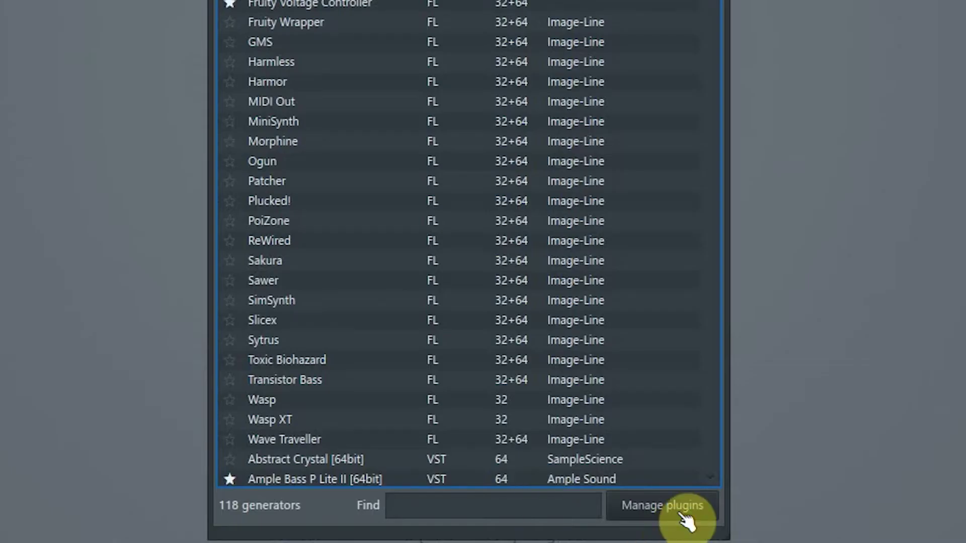
pyautogui.click(685, 519)
pyautogui.click(194, 27)
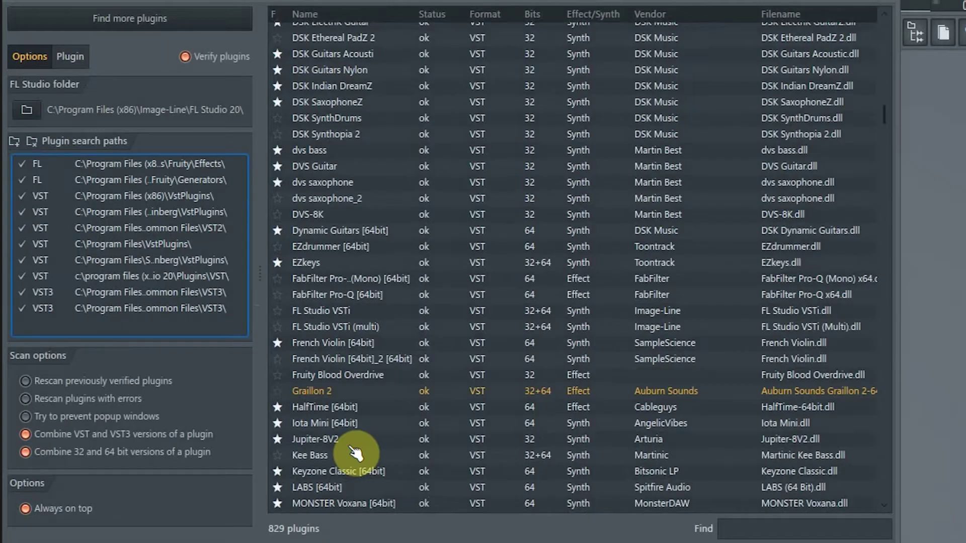
pyautogui.scroll(-5, 355, 452)
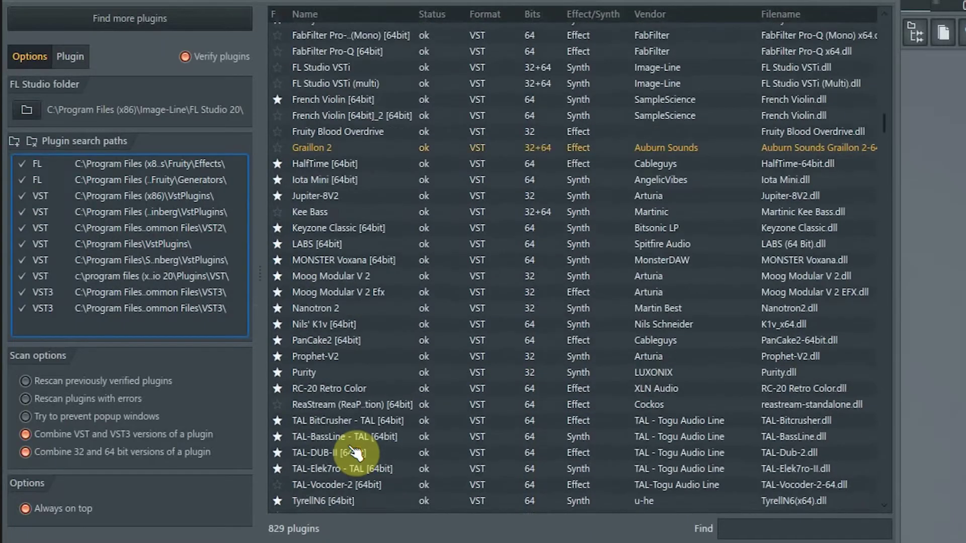
pyautogui.scroll(-5, 355, 453)
pyautogui.scroll(-5, 355, 453)
pyautogui.scroll(-5, 356, 452)
pyautogui.click(800, 528)
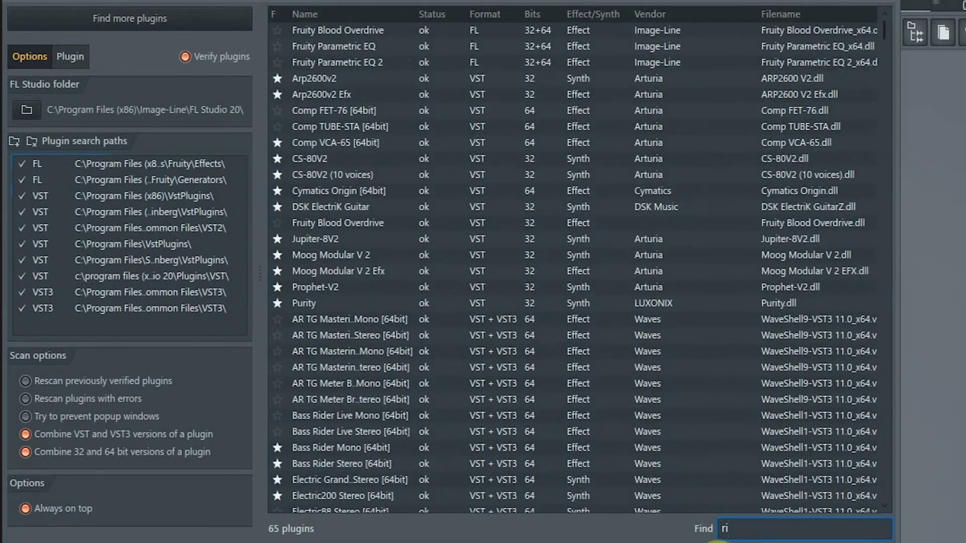
pyautogui.write('ripchord')
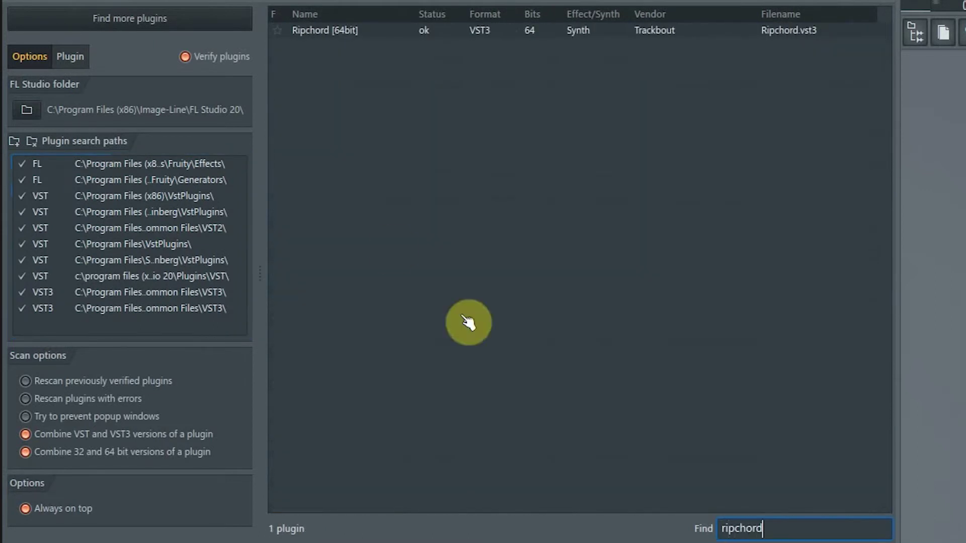
pyautogui.click(284, 38)
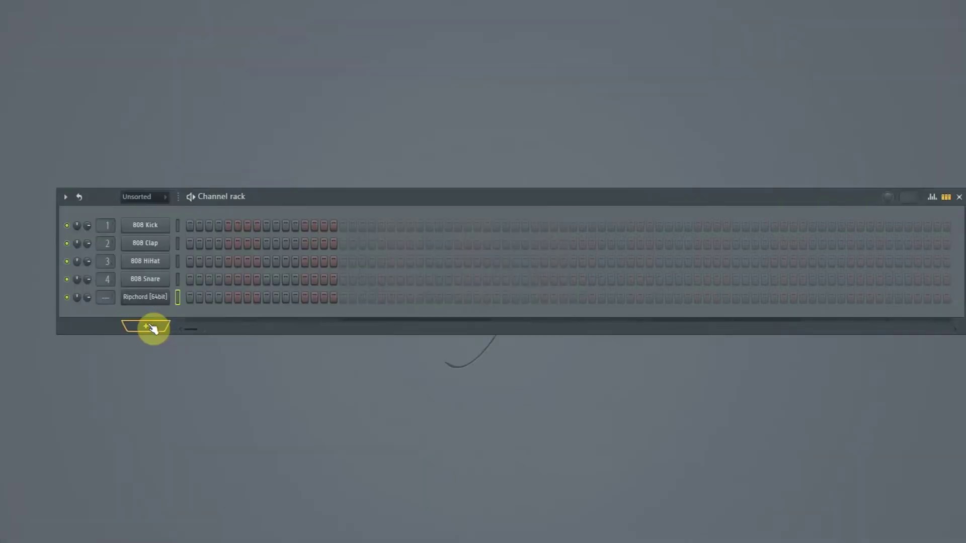
# - Add LABS to the channel rack and set Ripchord's MIDI output and LABS's MIDI input to port 1
pyautogui.click(155, 329)
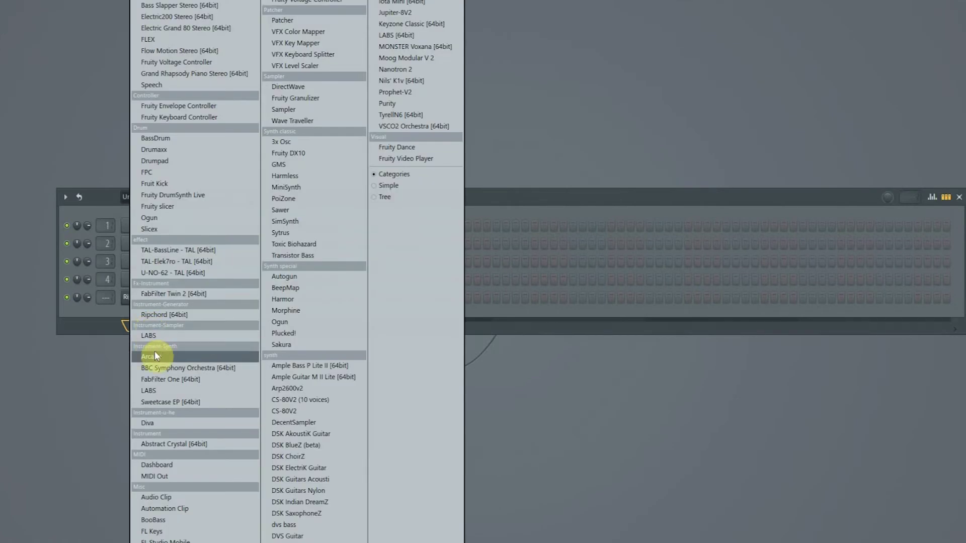
pyautogui.click(159, 338)
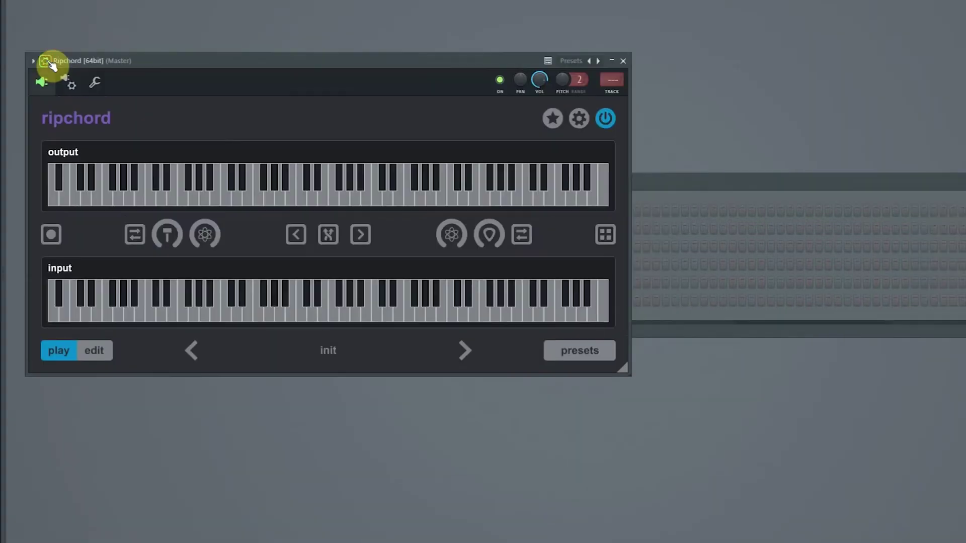
pyautogui.click(75, 87)
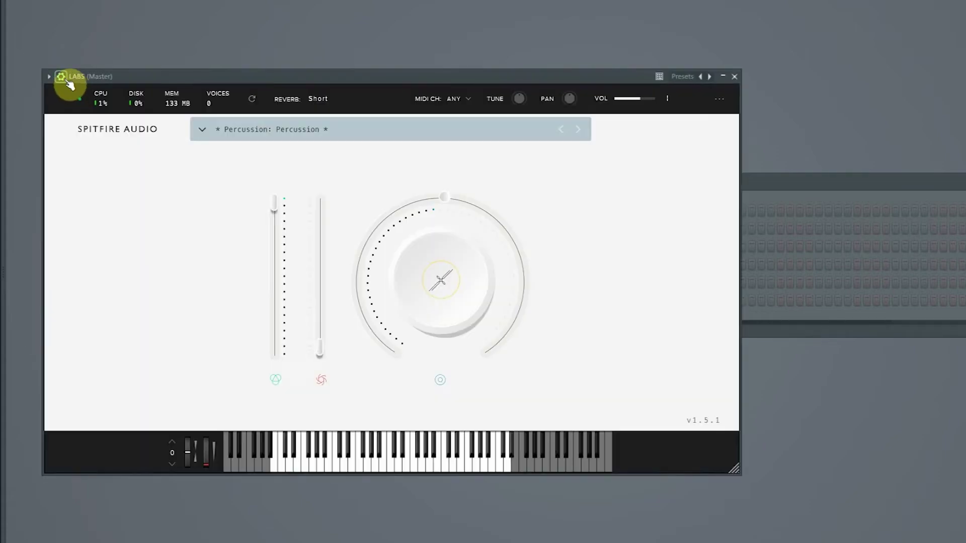
pyautogui.click(69, 80)
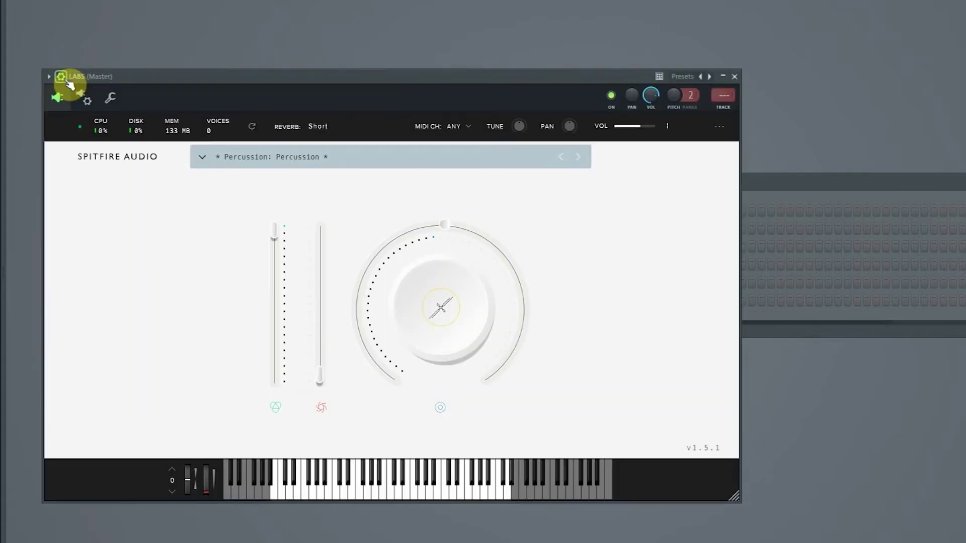
pyautogui.click(86, 97)
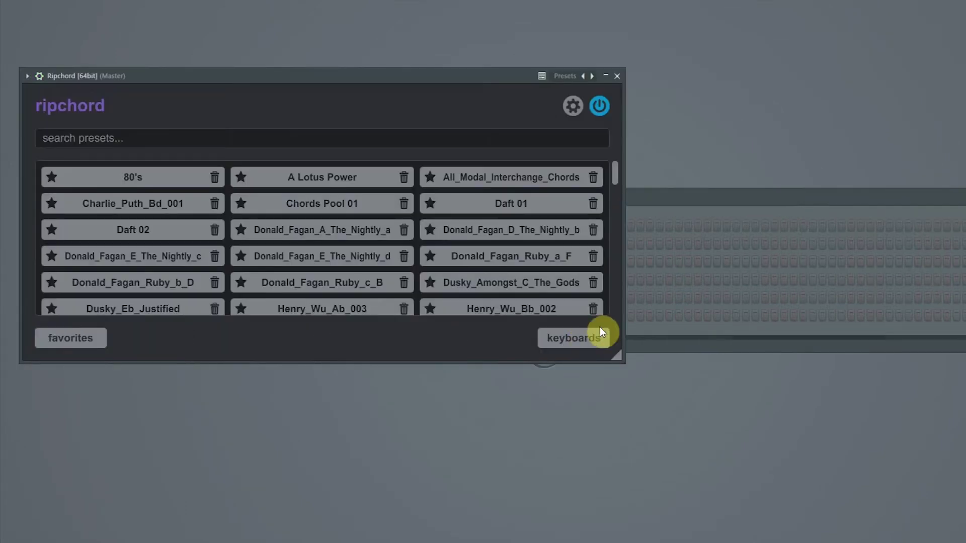
pyautogui.scroll(-5, 566, 302)
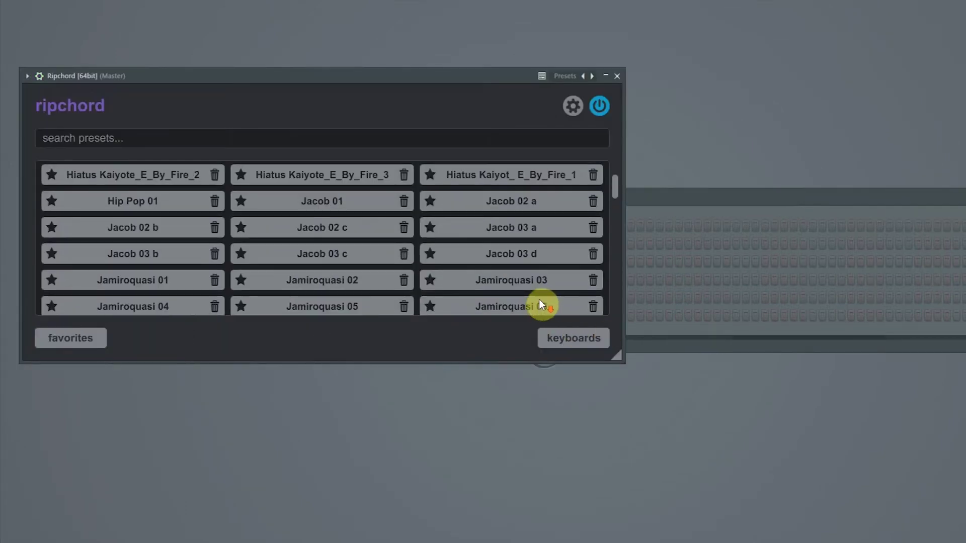
pyautogui.scroll(-3, 529, 291)
# - Load Ripchord's Jamiroquasi 09 preset, preview two of its chords, and close the window
pyautogui.click(508, 274)
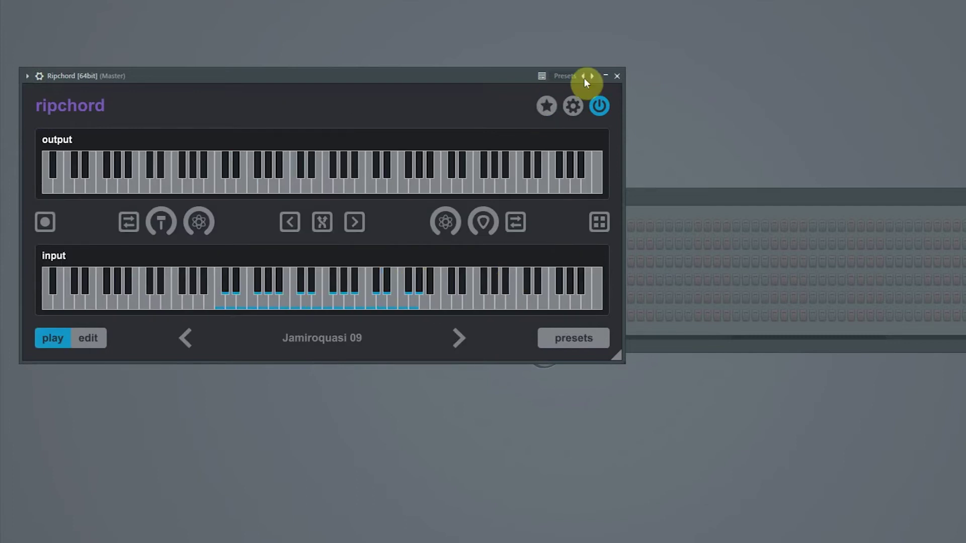
pyautogui.click(381, 305)
pyautogui.click(288, 293)
pyautogui.click(617, 78)
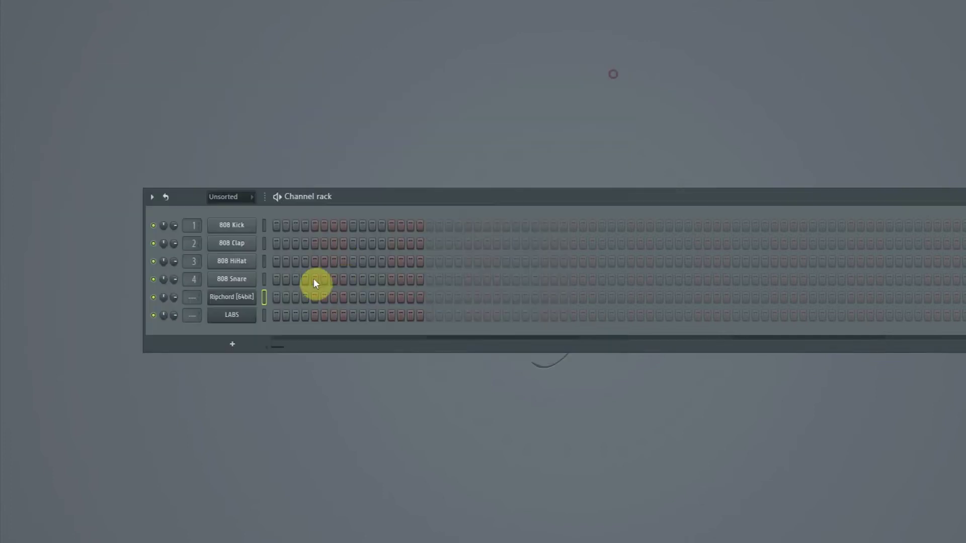
# - Open LABS's own interface, filter its presets to Piano, and load Soft Piano
pyautogui.click(240, 318)
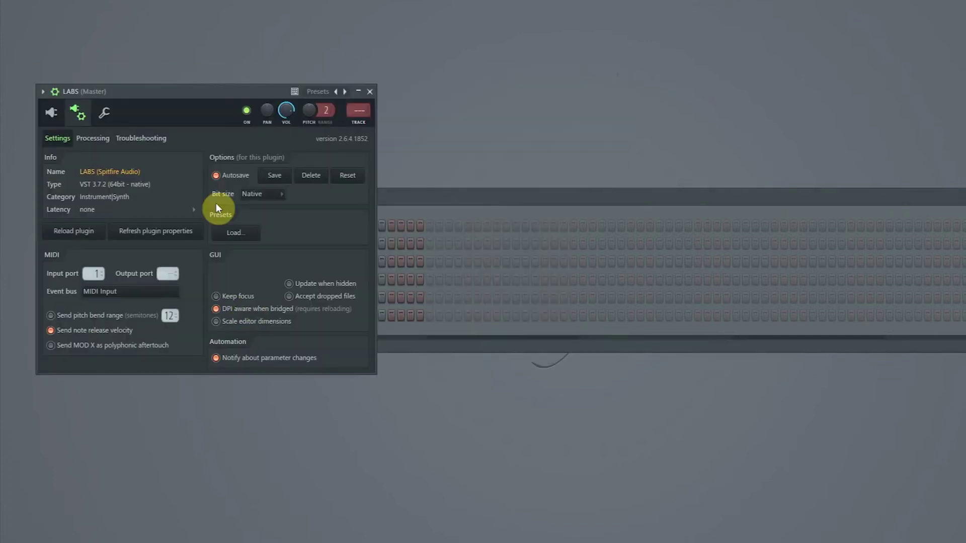
pyautogui.click(78, 111)
pyautogui.click(241, 169)
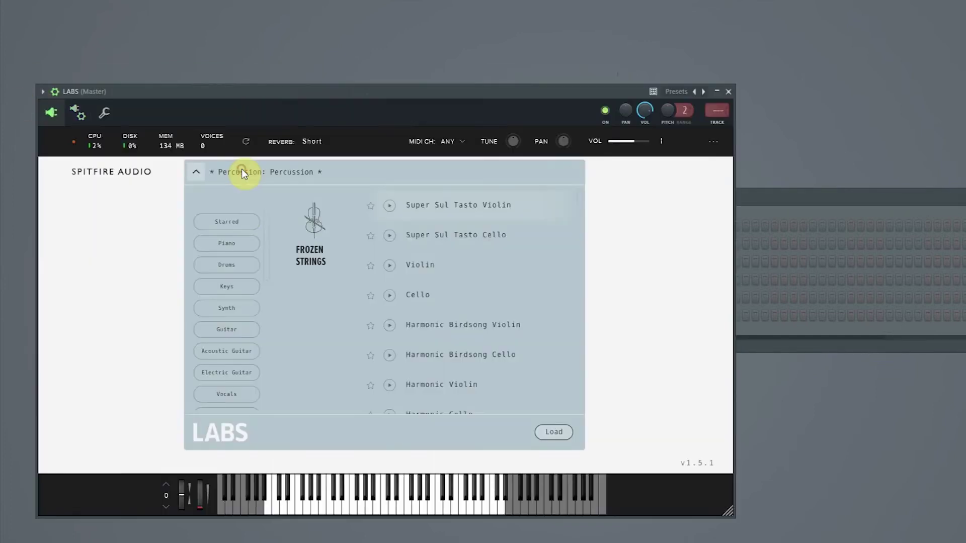
pyautogui.click(227, 244)
pyautogui.doubleClick(428, 206)
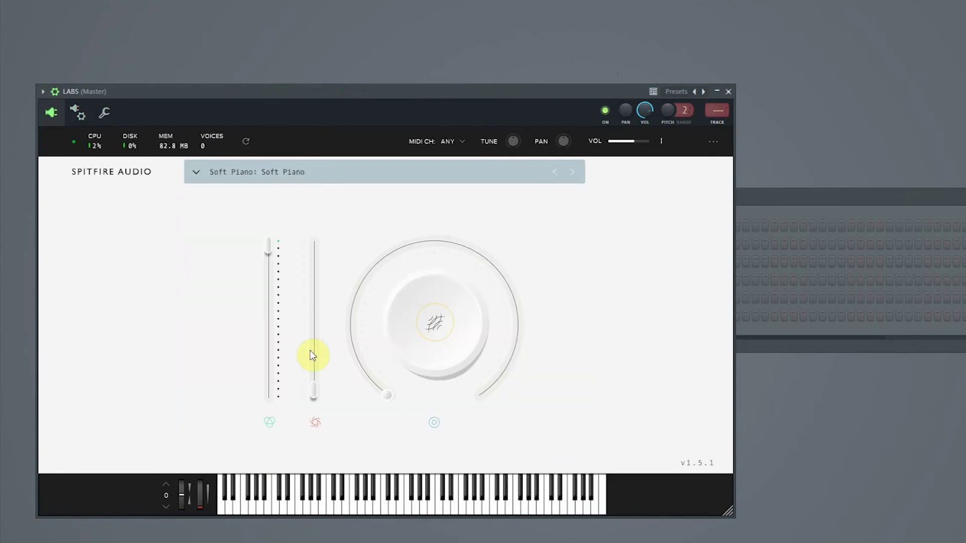